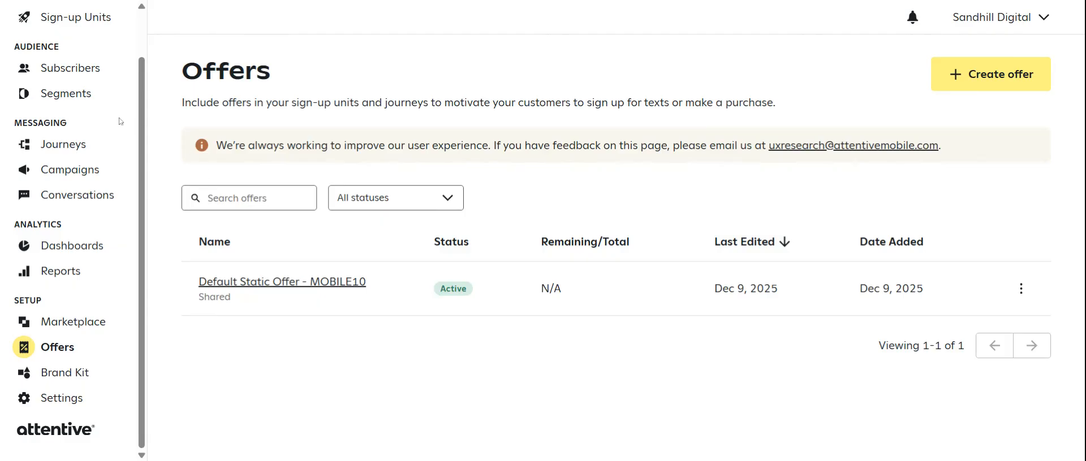
{"action": "scroll", "coordinate": [81, 332], "scroll_direction": "up", "scroll_amount": 1}
{"action": "scroll", "coordinate": [81, 332], "scroll_direction": "up", "scroll_amount": 1}
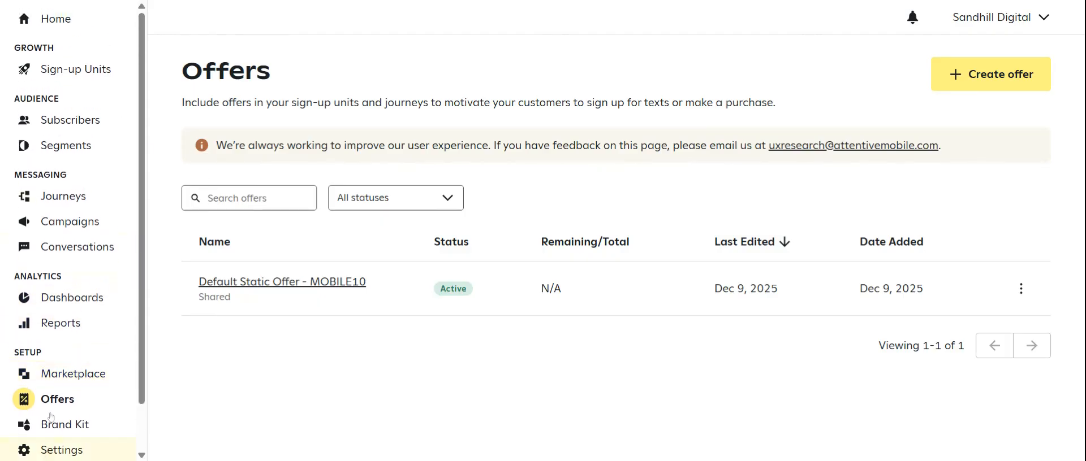
{"action": "scroll", "coordinate": [79, 334], "scroll_direction": "down", "scroll_amount": 2}
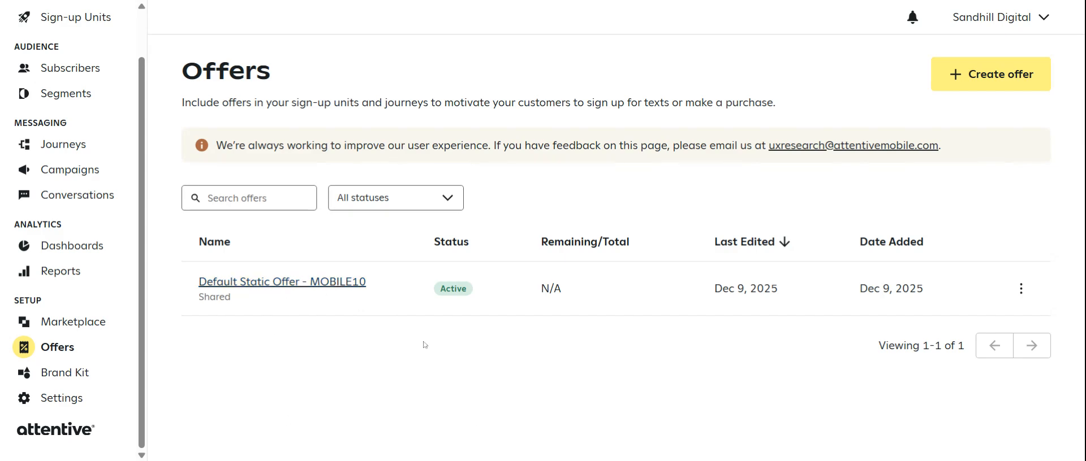
{"action": "left_click", "coordinate": [420, 203]}
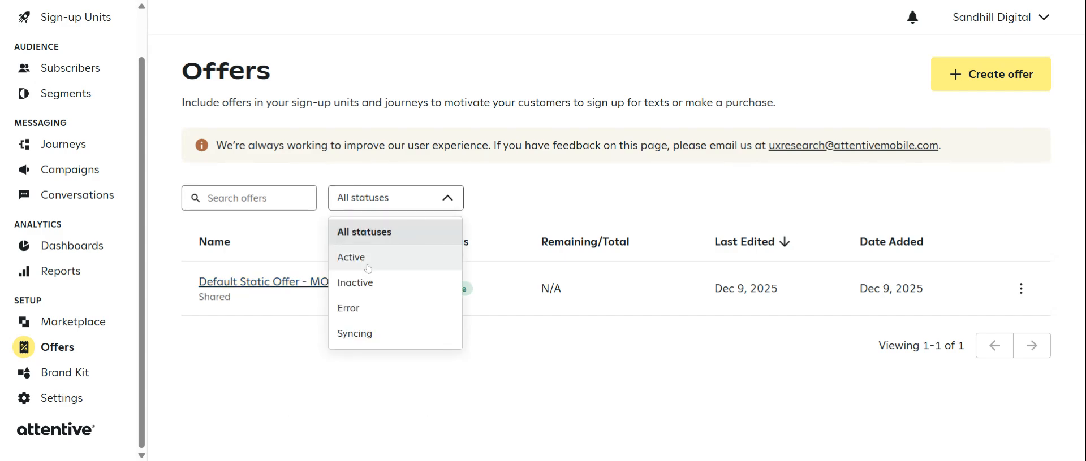
{"action": "left_click", "coordinate": [551, 207]}
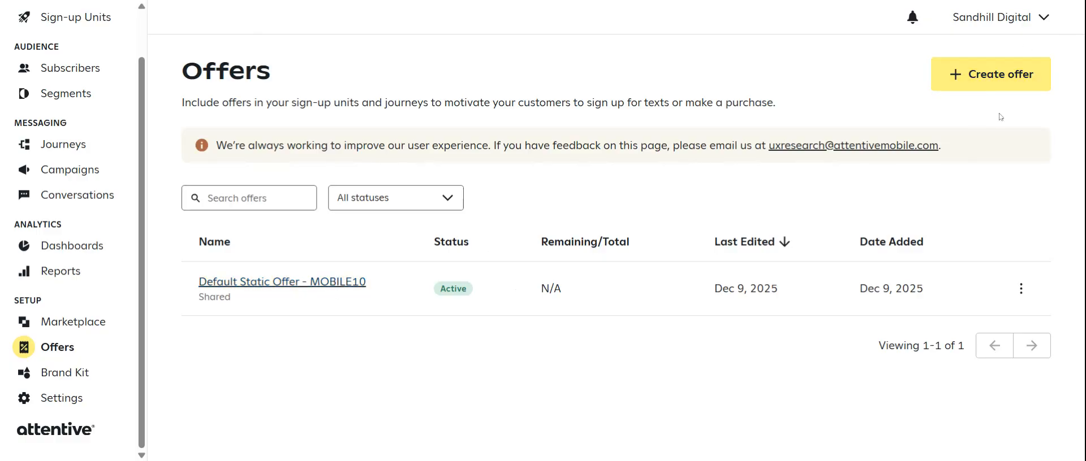
Start a new offer with unique discount codes and name it HOLIDAY50 - 2026.
{"action": "left_click", "coordinate": [990, 74]}
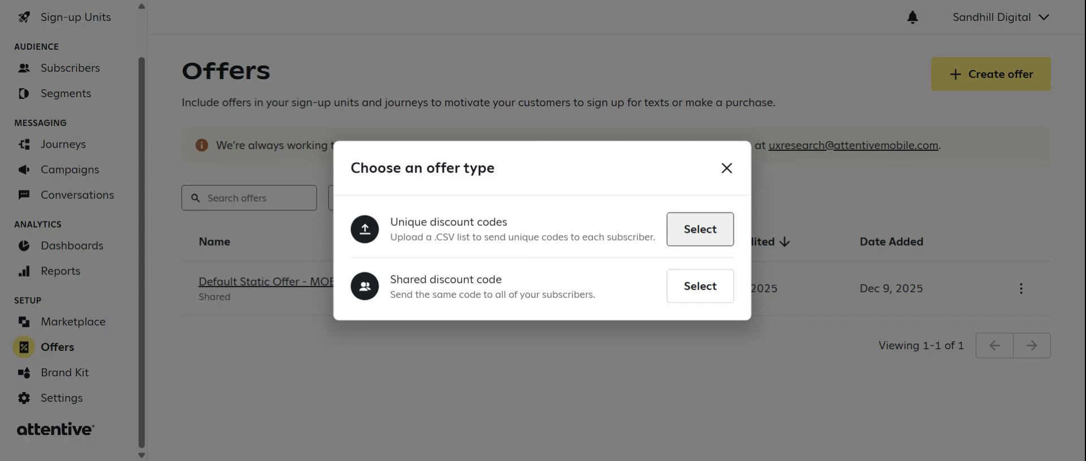
{"action": "left_click", "coordinate": [700, 232]}
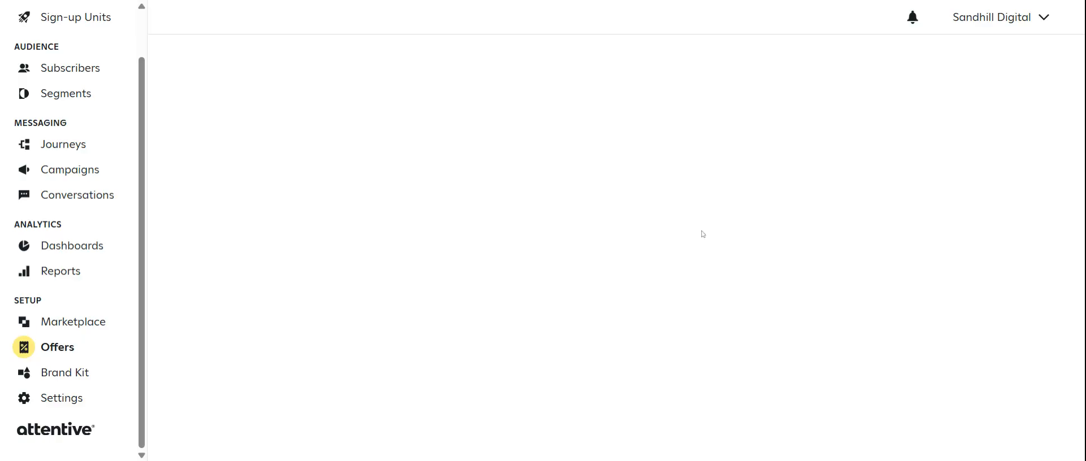
{"action": "left_click", "coordinate": [170, 161]}
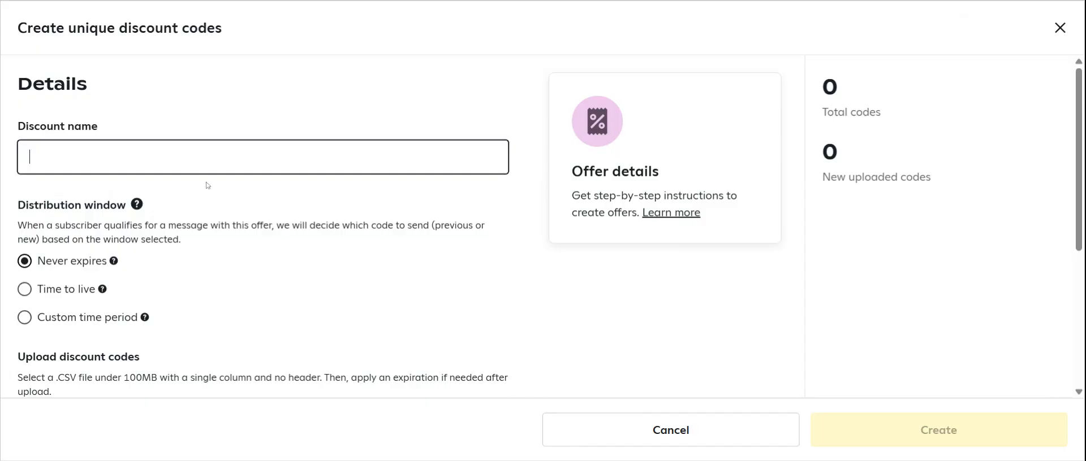
{"action": "left_click", "coordinate": [125, 208]}
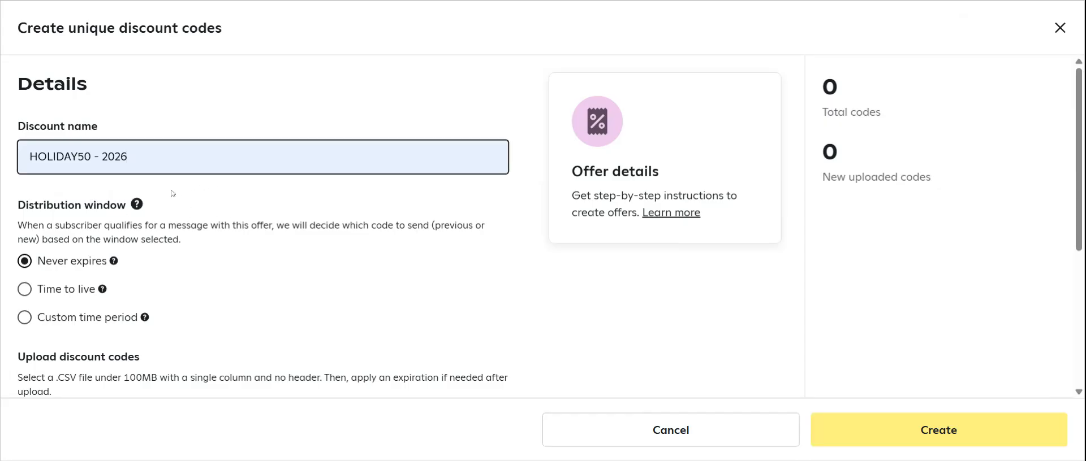
Set the offer's distribution window to Time to live with 30 days.
{"action": "scroll", "coordinate": [173, 193], "scroll_direction": "down", "scroll_amount": 1}
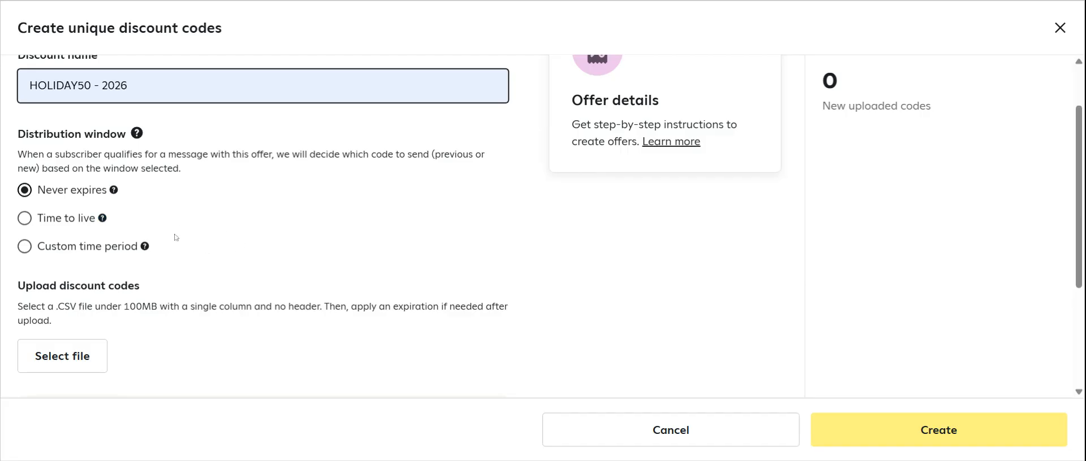
{"action": "left_click", "coordinate": [33, 225]}
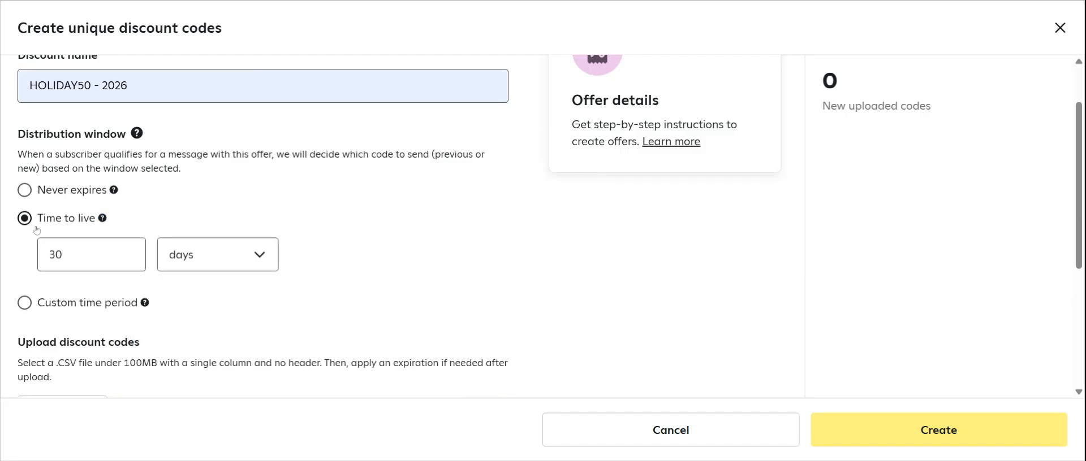
{"action": "left_click", "coordinate": [32, 309]}
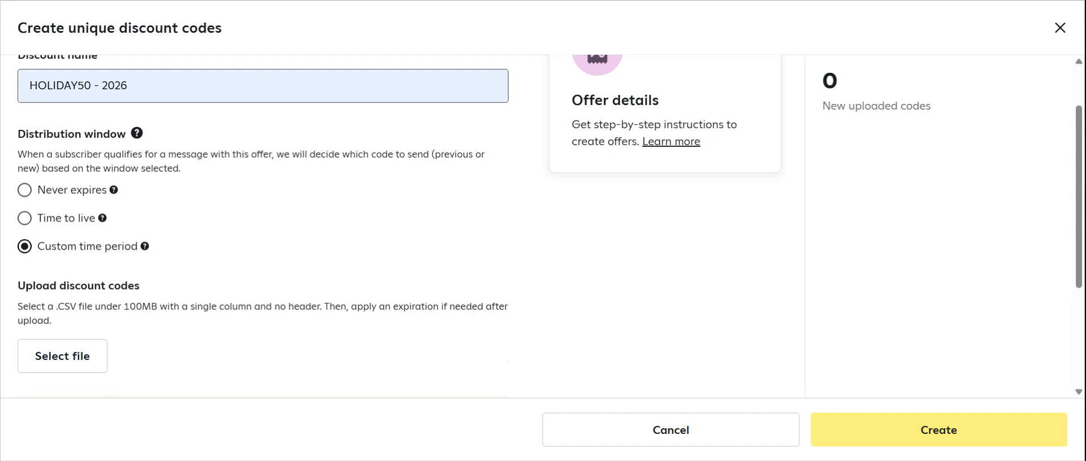
{"action": "left_click", "coordinate": [27, 221]}
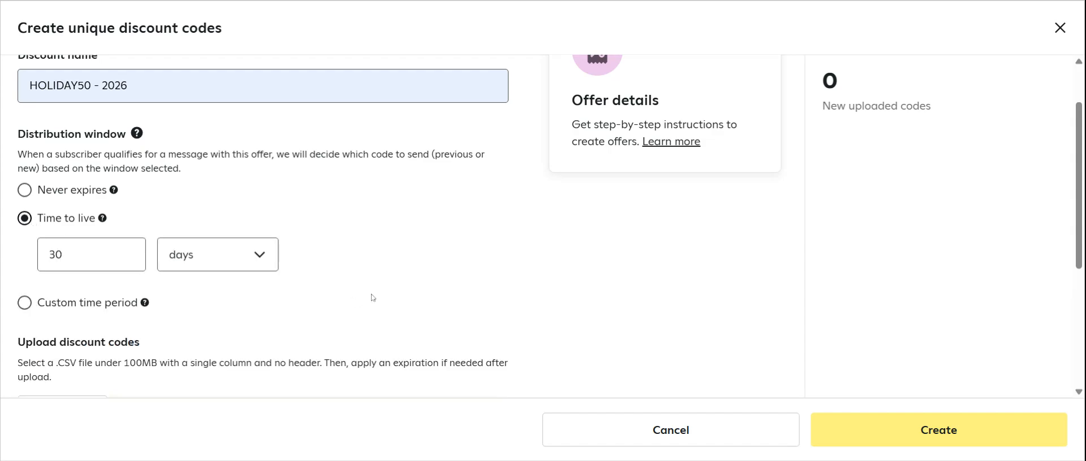
Turn on the auto-apply link for the discount offer.
{"action": "scroll", "coordinate": [385, 269], "scroll_direction": "down", "scroll_amount": 3}
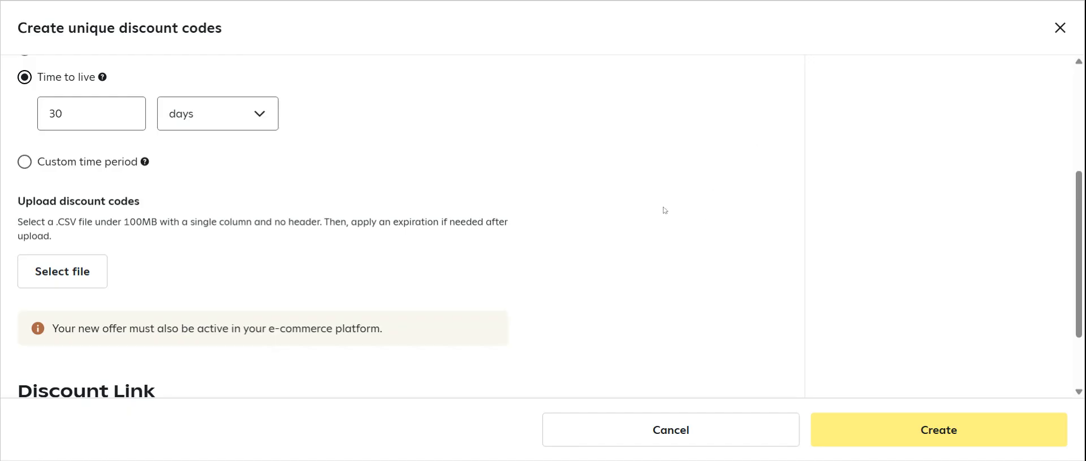
{"action": "scroll", "coordinate": [644, 243], "scroll_direction": "down", "scroll_amount": 2}
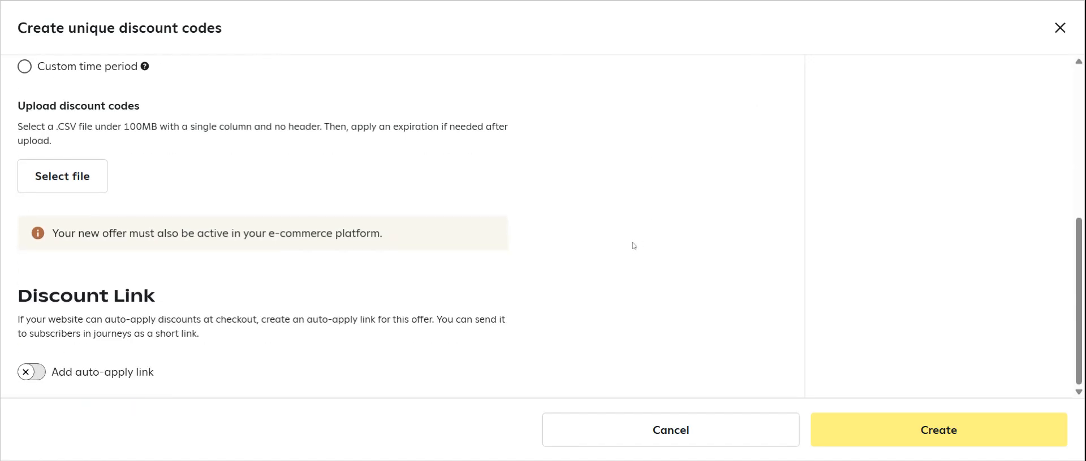
{"action": "left_click", "coordinate": [31, 372]}
{"action": "scroll", "coordinate": [376, 314], "scroll_direction": "down", "scroll_amount": 5}
{"action": "scroll", "coordinate": [390, 294], "scroll_direction": "down", "scroll_amount": 1}
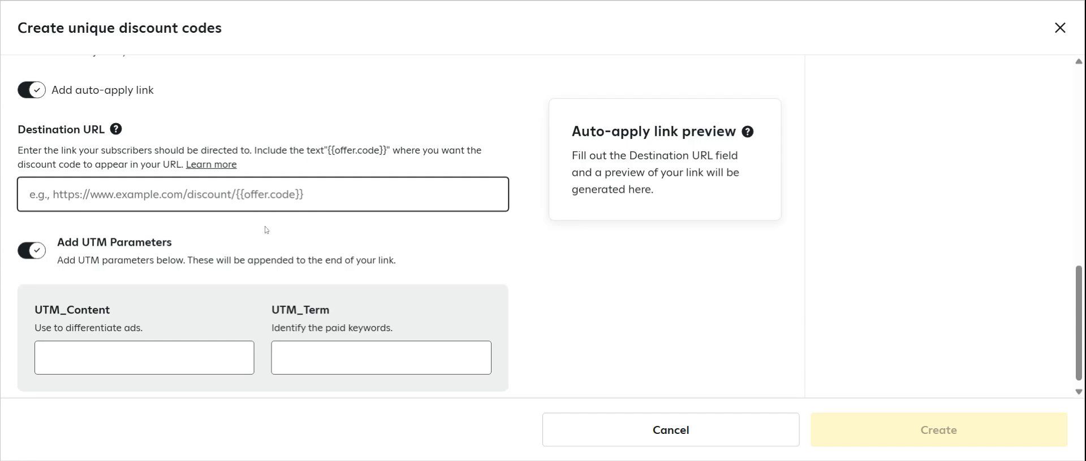
Set the link's UTM_Content to {{message.messageName}} and UTM_Term to {{message.messageId}}.
{"action": "left_click", "coordinate": [85, 358]}
{"action": "scroll", "coordinate": [226, 254], "scroll_direction": "down", "scroll_amount": 1}
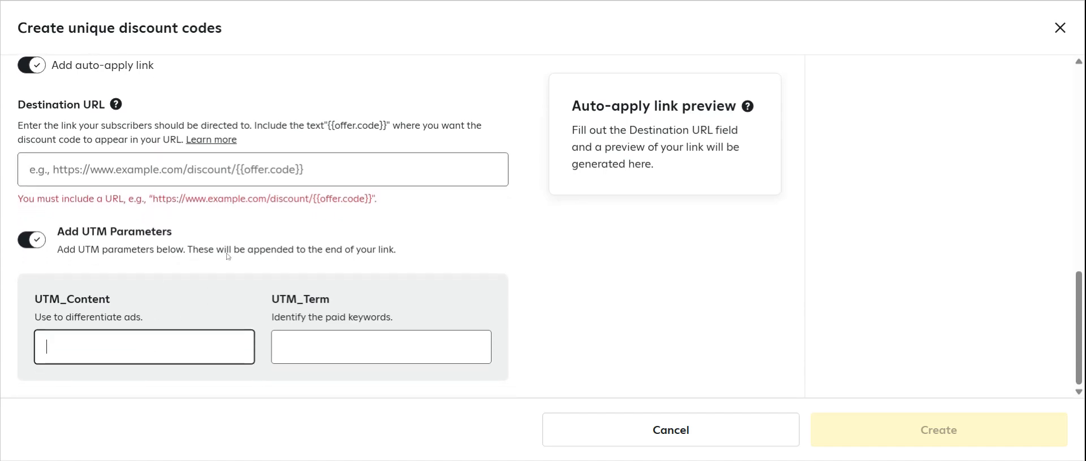
{"action": "left_click", "coordinate": [371, 2]}
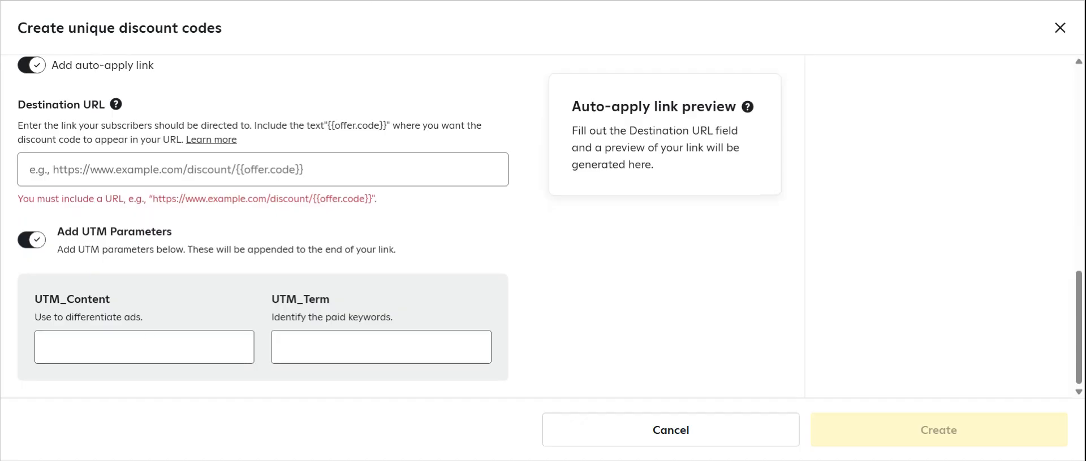
{"action": "left_click", "coordinate": [85, 347]}
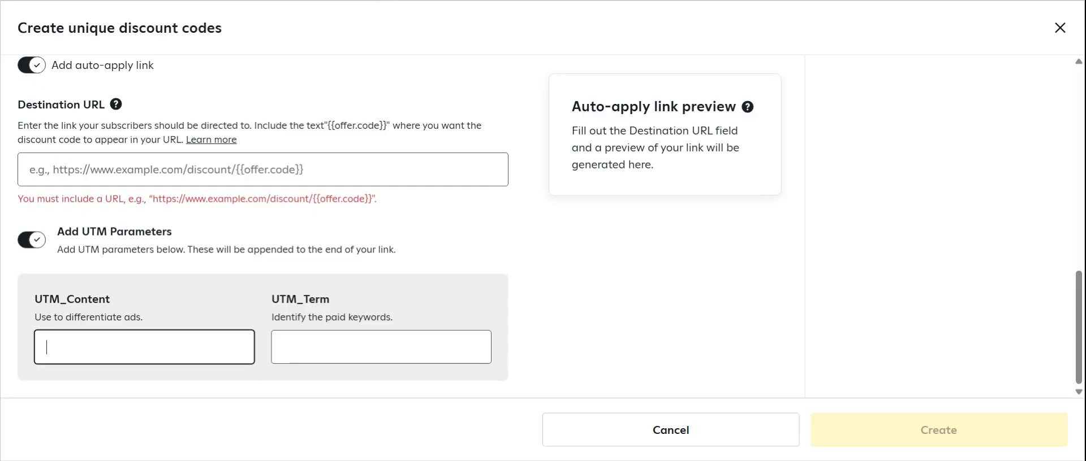
{"action": "type", "text": "{{message.messageName}}"}
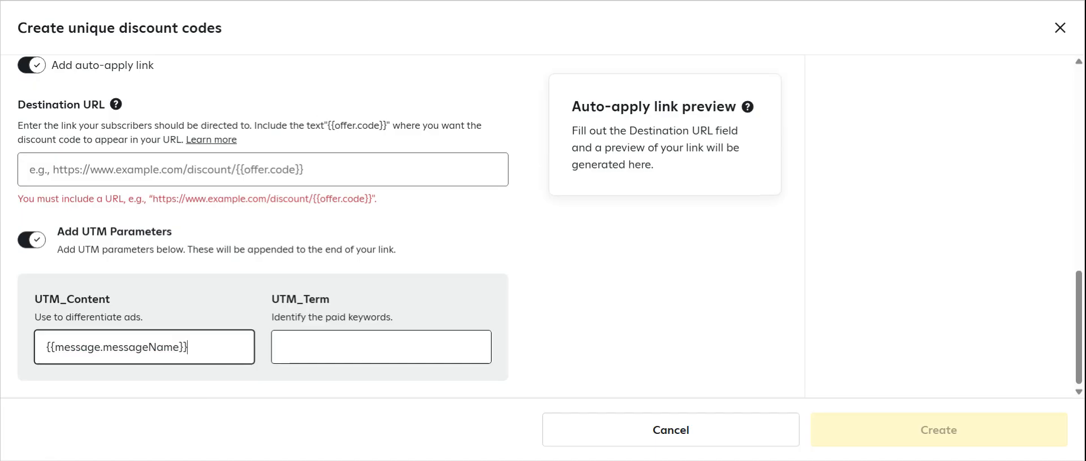
{"action": "left_click", "coordinate": [381, 347]}
{"action": "type", "text": "{{message.messageId}}"}
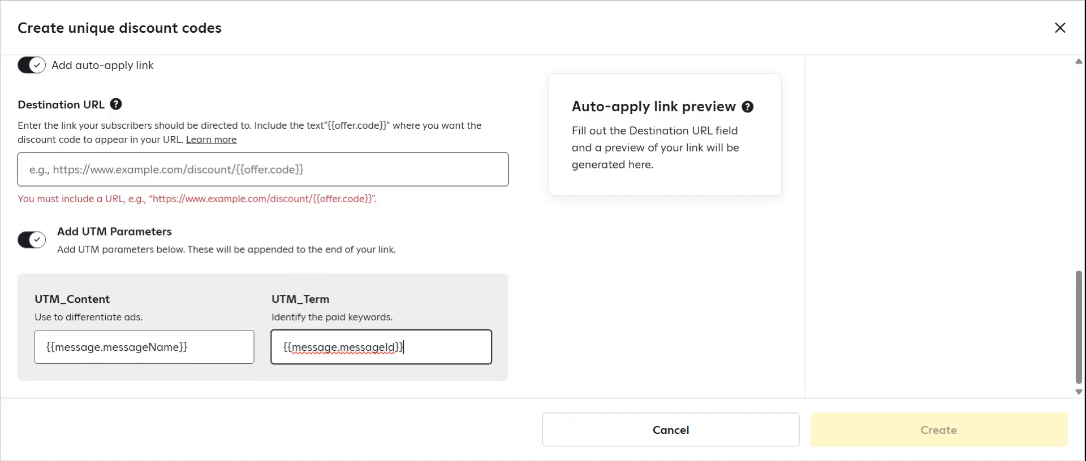
{"action": "left_click", "coordinate": [233, 176]}
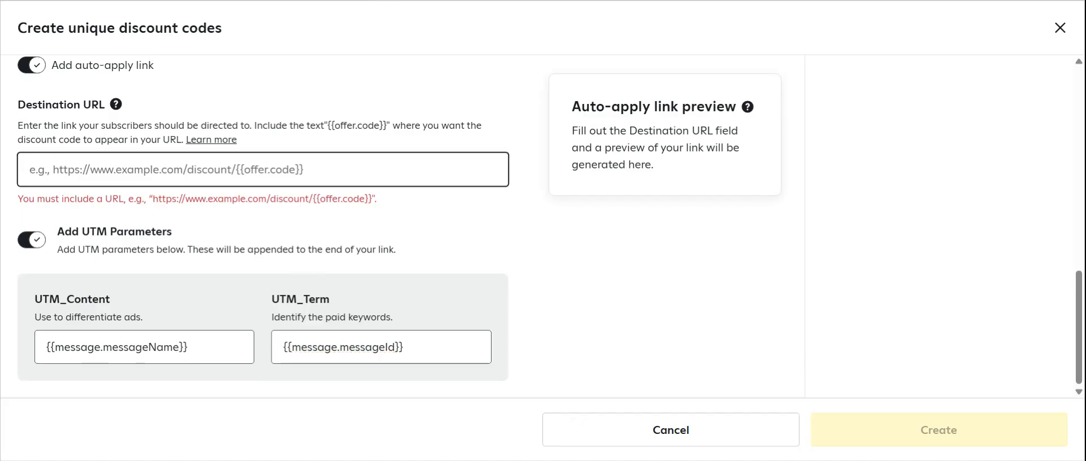
Turn off the auto-apply link and create the unique discount codes offer.
{"action": "left_click", "coordinate": [35, 65]}
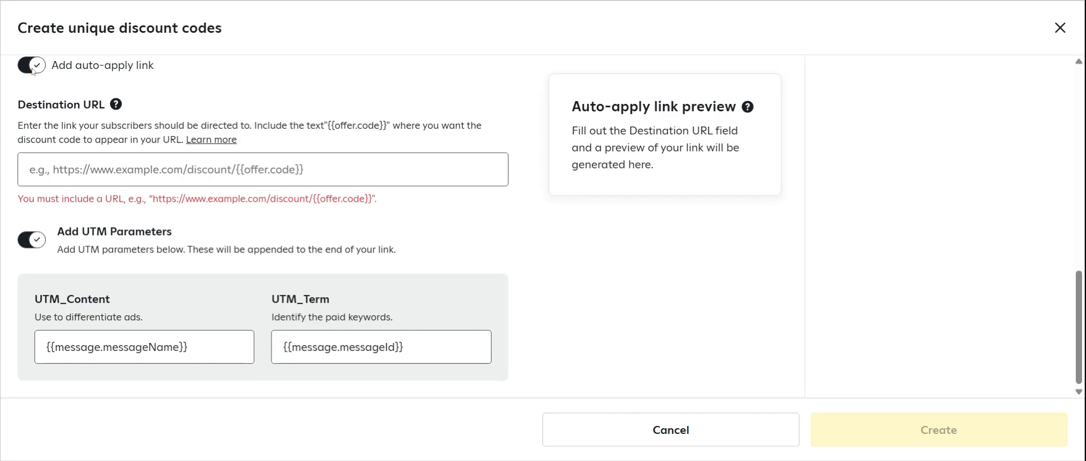
{"action": "scroll", "coordinate": [51, 157], "scroll_direction": "up", "scroll_amount": 4}
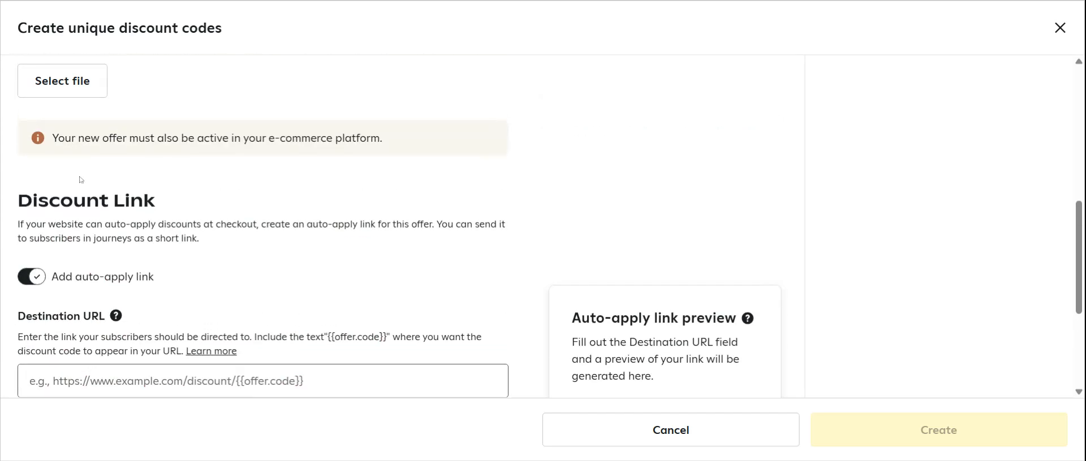
{"action": "left_click", "coordinate": [38, 277]}
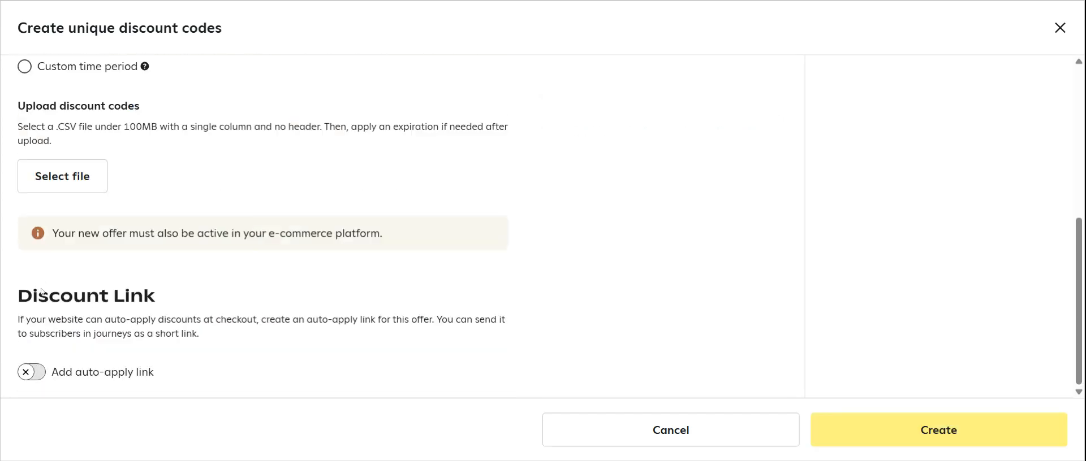
{"action": "left_click", "coordinate": [920, 442]}
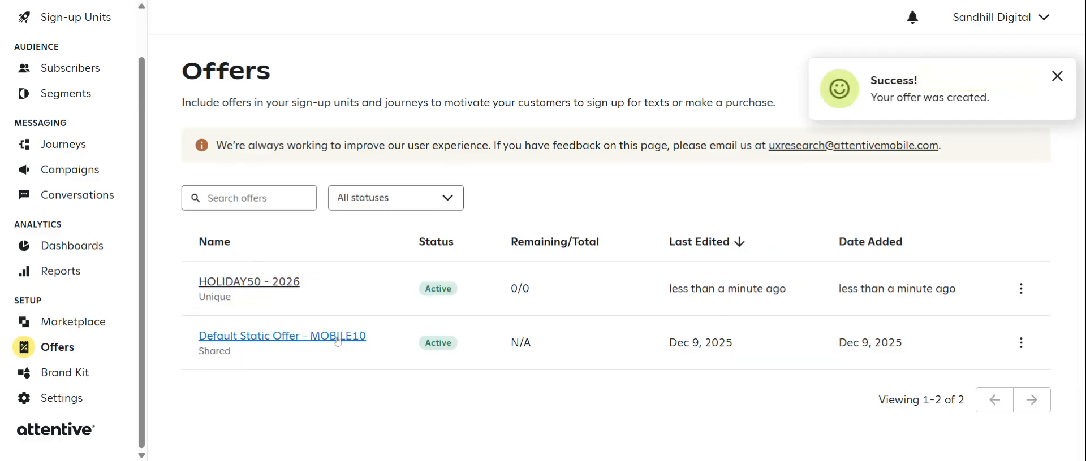